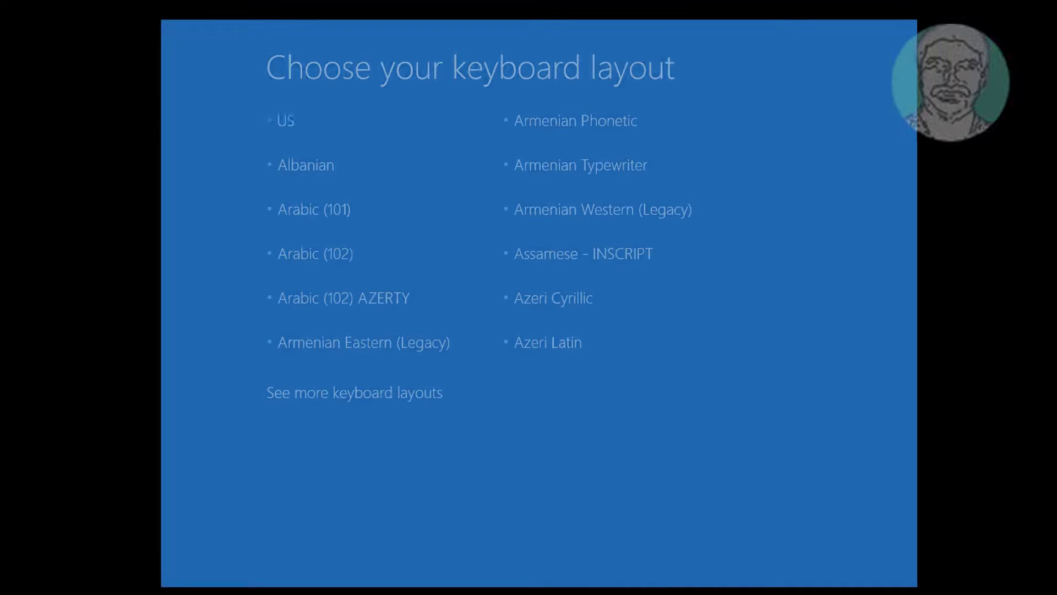
# Choose the US keyboard layout and run Startup Repair from the troubleshooting options on the Windows 10 installation
pyautogui.press('Return')
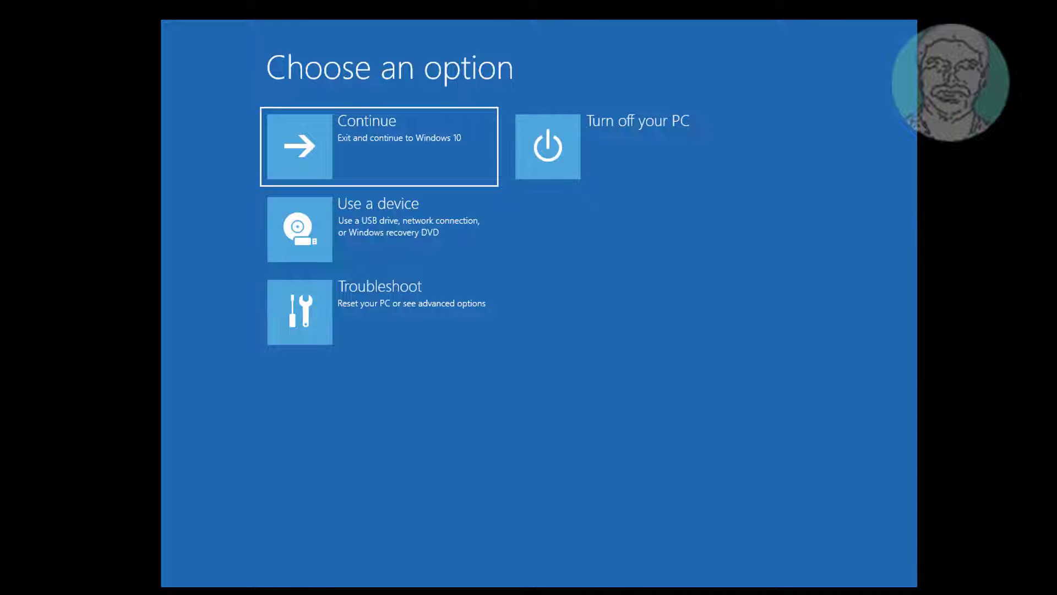
pyautogui.press('Down')
pyautogui.press('Down')
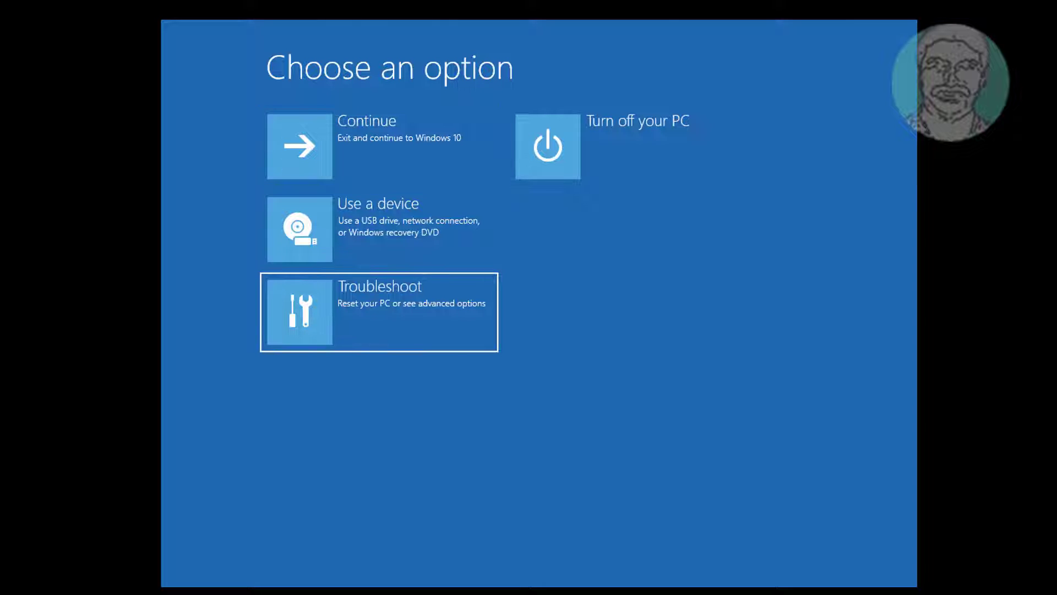
pyautogui.press('Return')
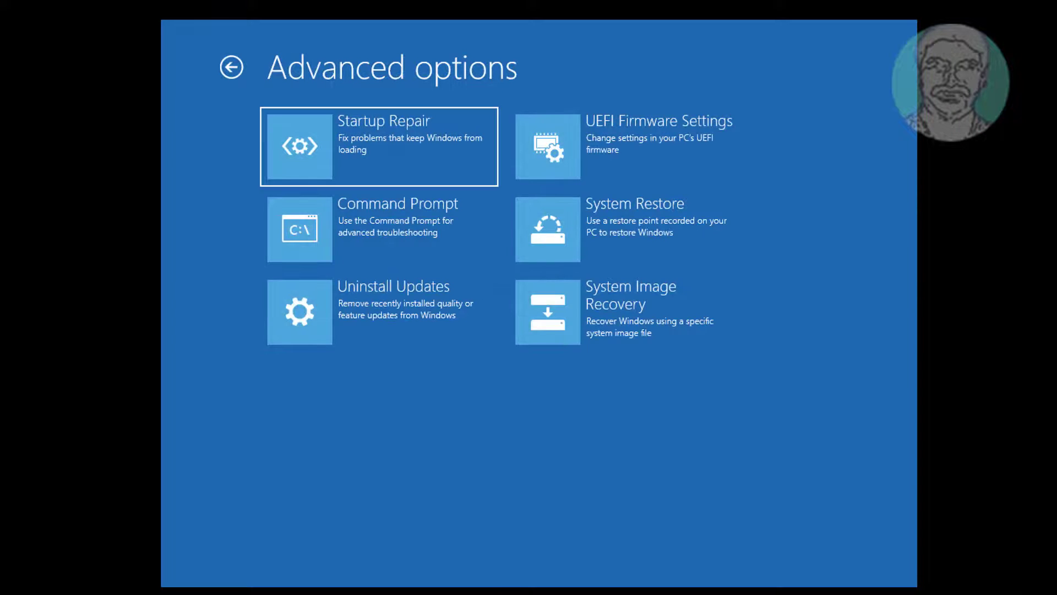
pyautogui.press('Return')
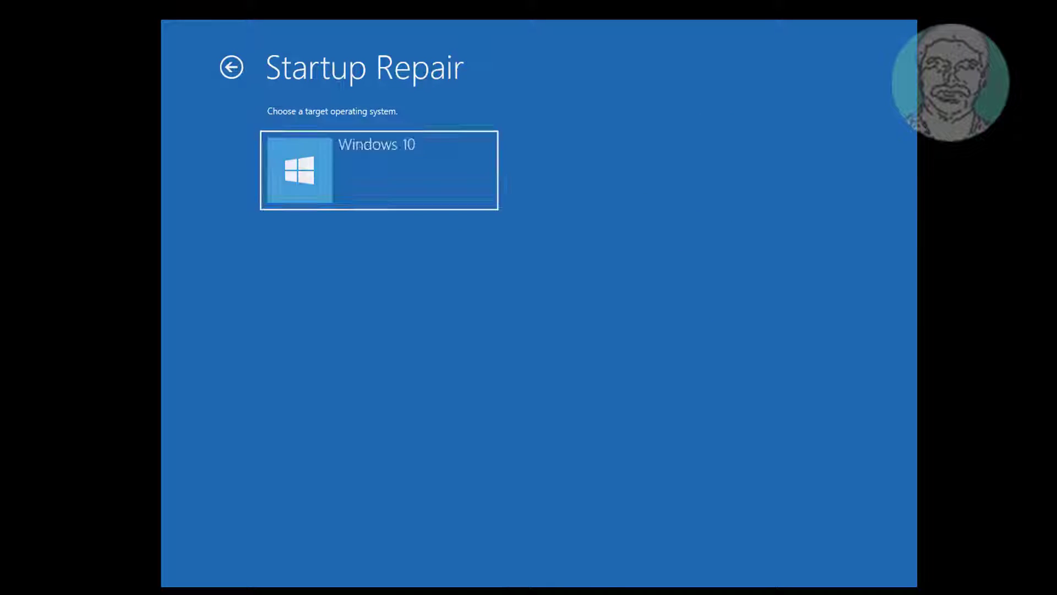
pyautogui.press('Return')
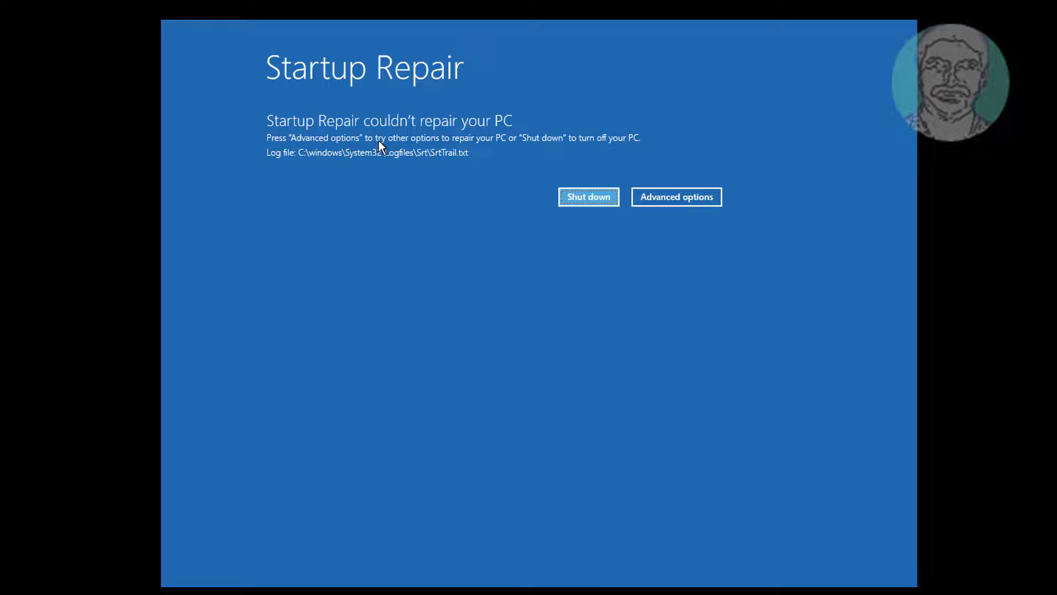
# Leave Startup Repair and open the Command Prompt from the advanced troubleshooting options
pyautogui.click(671, 196)
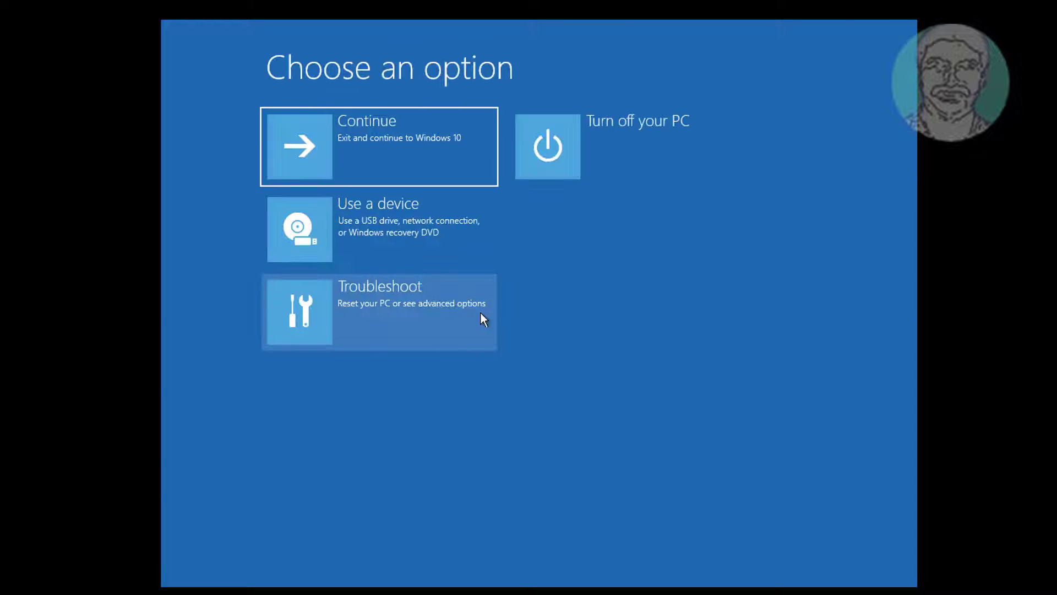
pyautogui.click(418, 298)
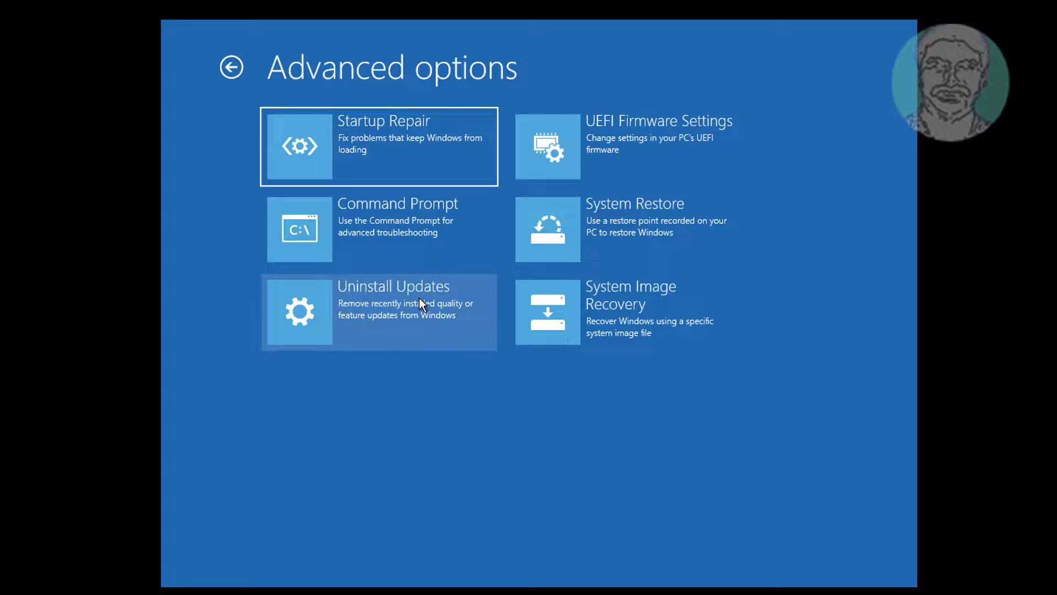
pyautogui.click(439, 249)
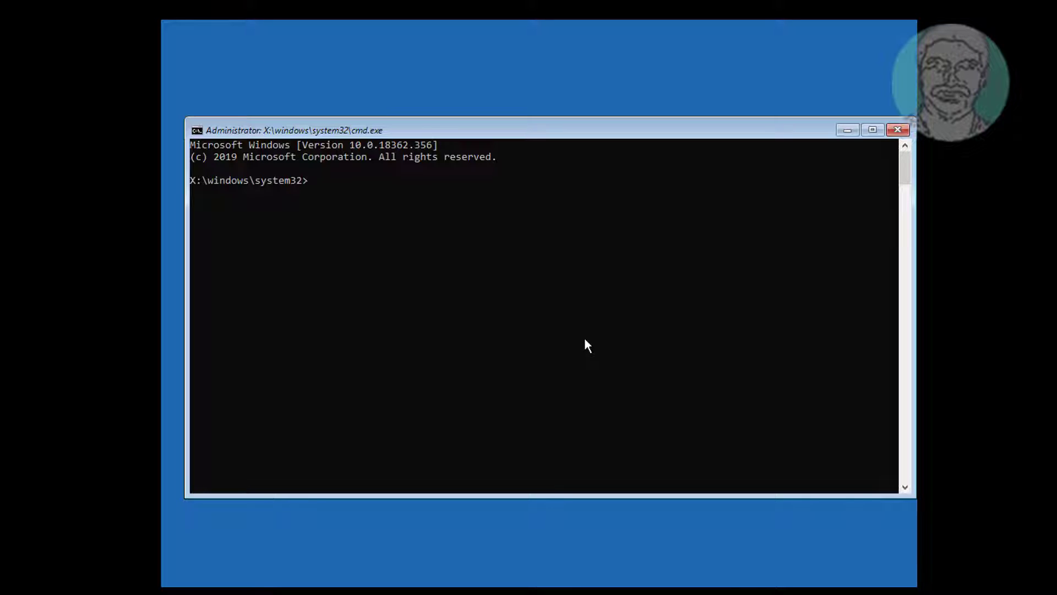
# List the boot configuration with bcdedit and check which partition the Windows Boot Loader uses as its device
pyautogui.write('bcdedit')
pyautogui.press('Return')
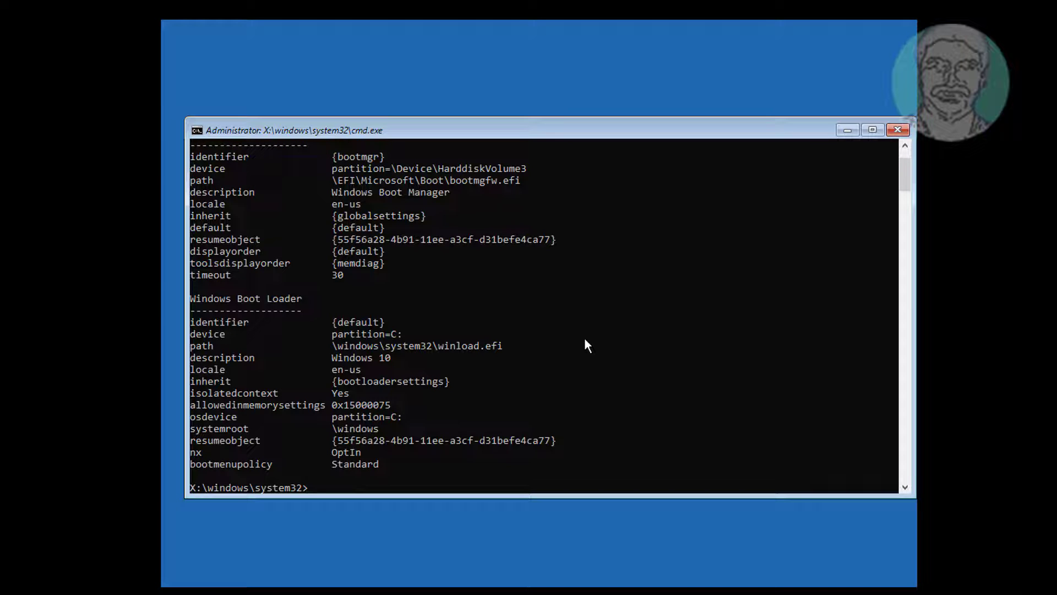
pyautogui.moveTo(333, 339); pyautogui.dragTo(422, 339)
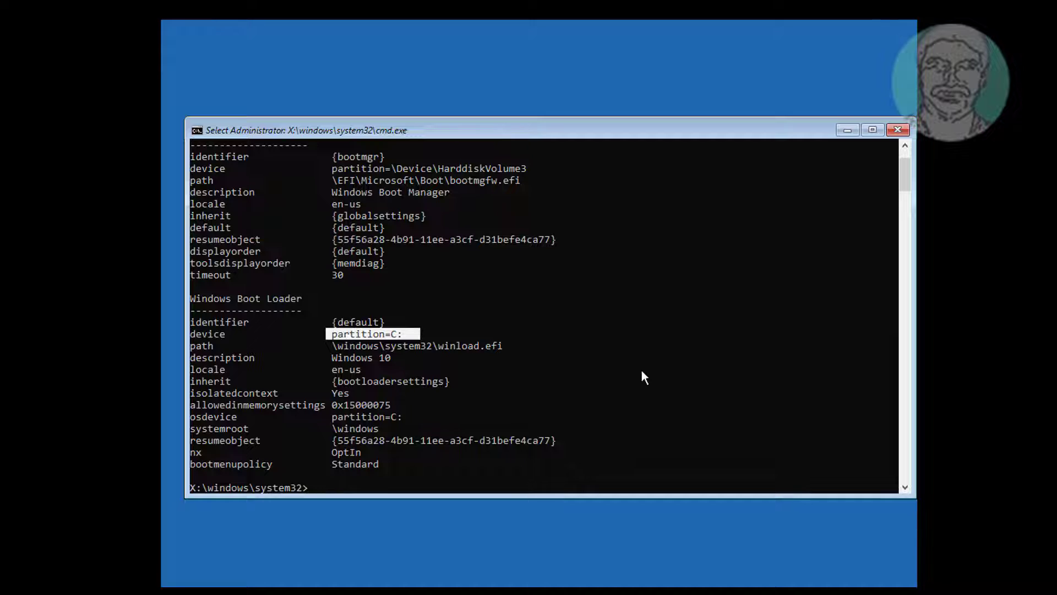
pyautogui.write('c')
pyautogui.press('BackSpace')
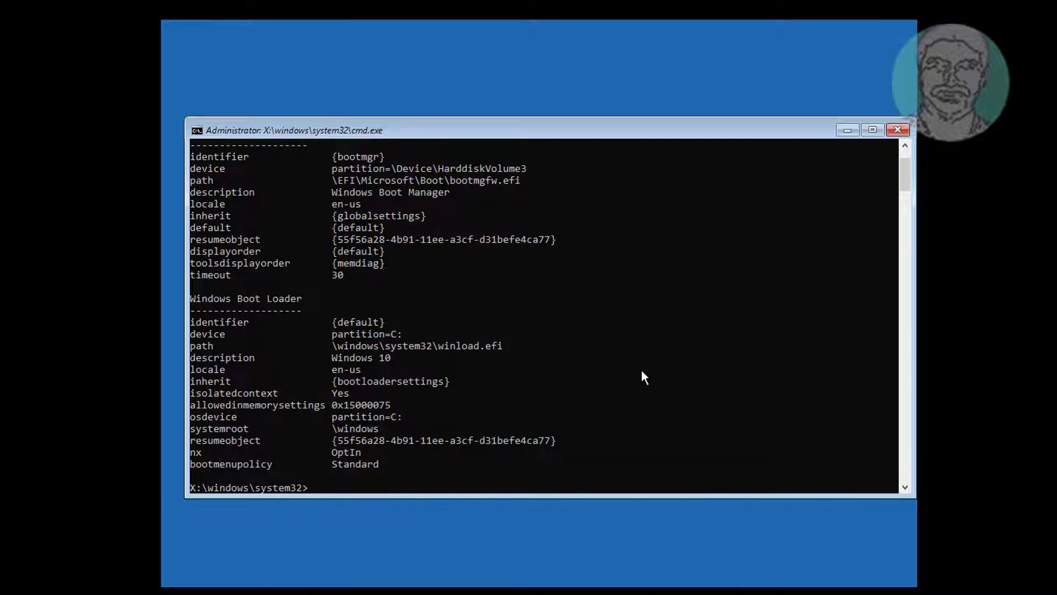
# Run the system file scan sfc /scannow and the disk check chkdsk /f /x /r c: before exiting the Command Prompt
pyautogui.write('sfc /scannow')
pyautogui.press('Return')
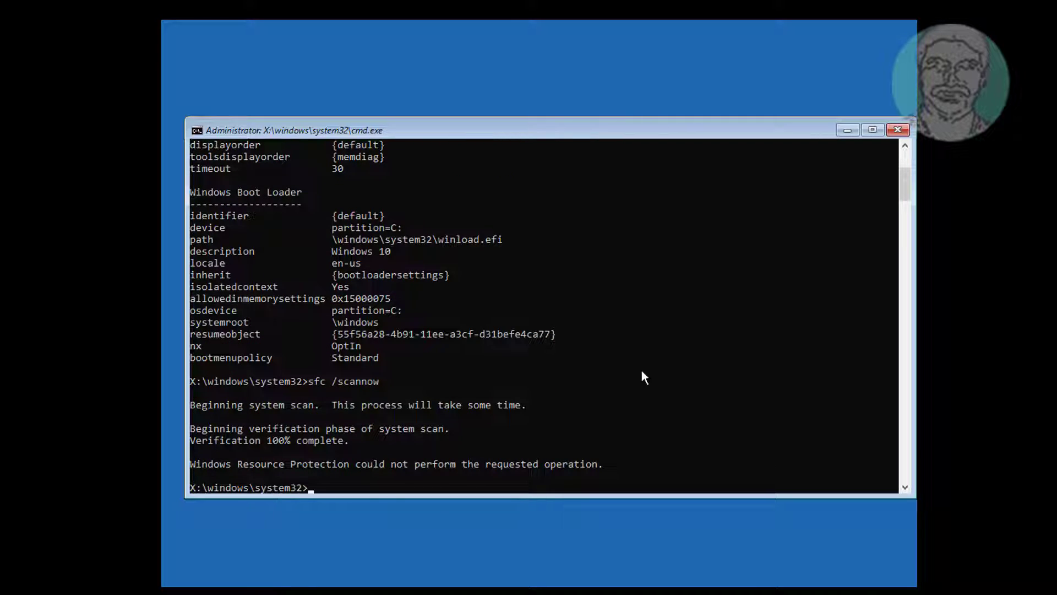
pyautogui.write('chkdsk /f /x /r c:')
pyautogui.press('Return')
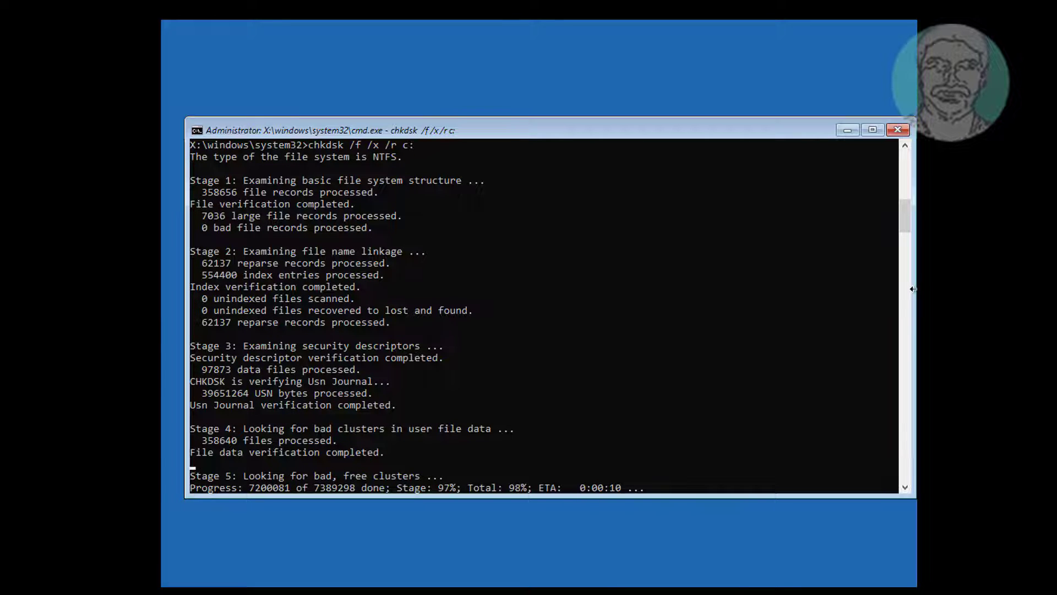
pyautogui.press('Return')
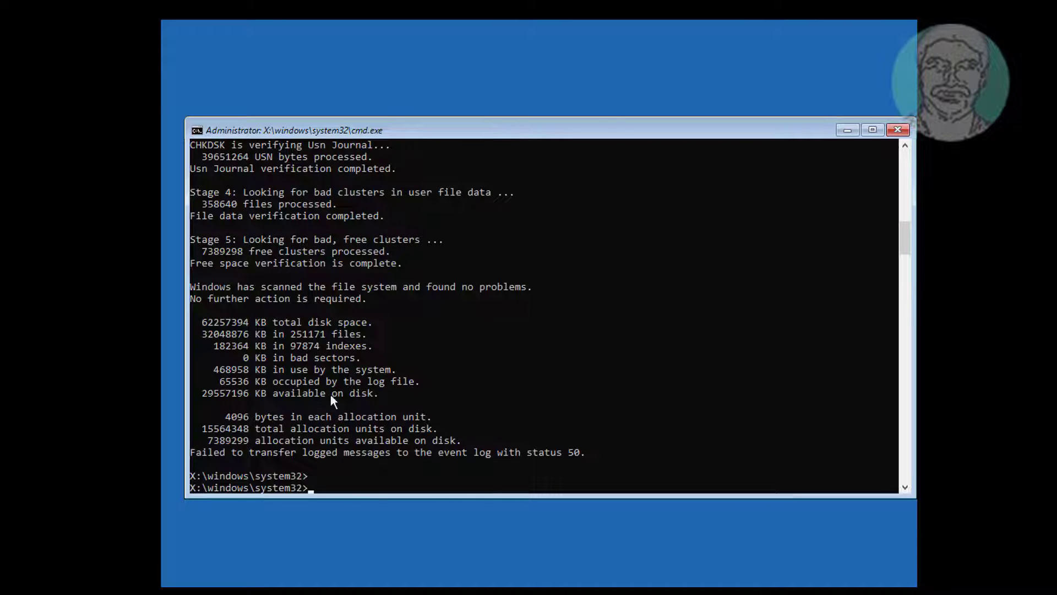
pyautogui.write('exit')
pyautogui.press('Return')
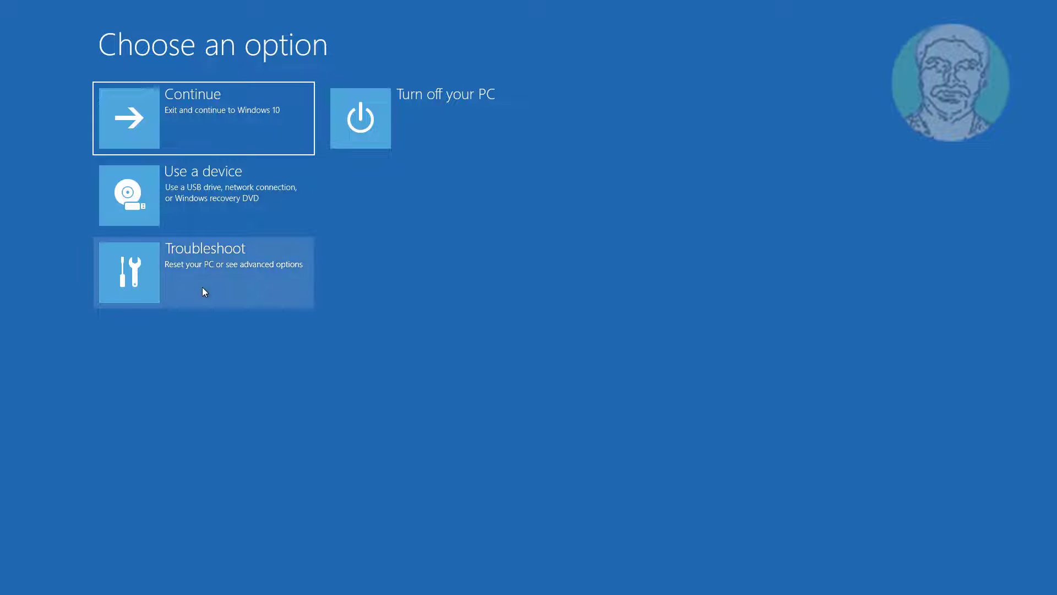
# Restart the PC through Startup Settings with Enable Safe Mode and sign in by entering the account password
pyautogui.click(204, 293)
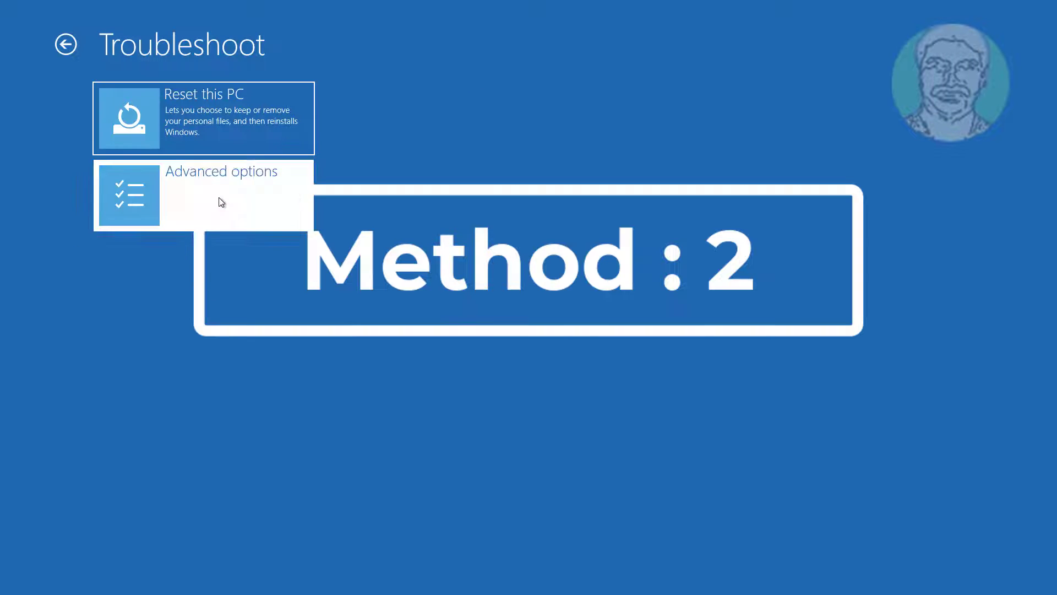
pyautogui.click(220, 199)
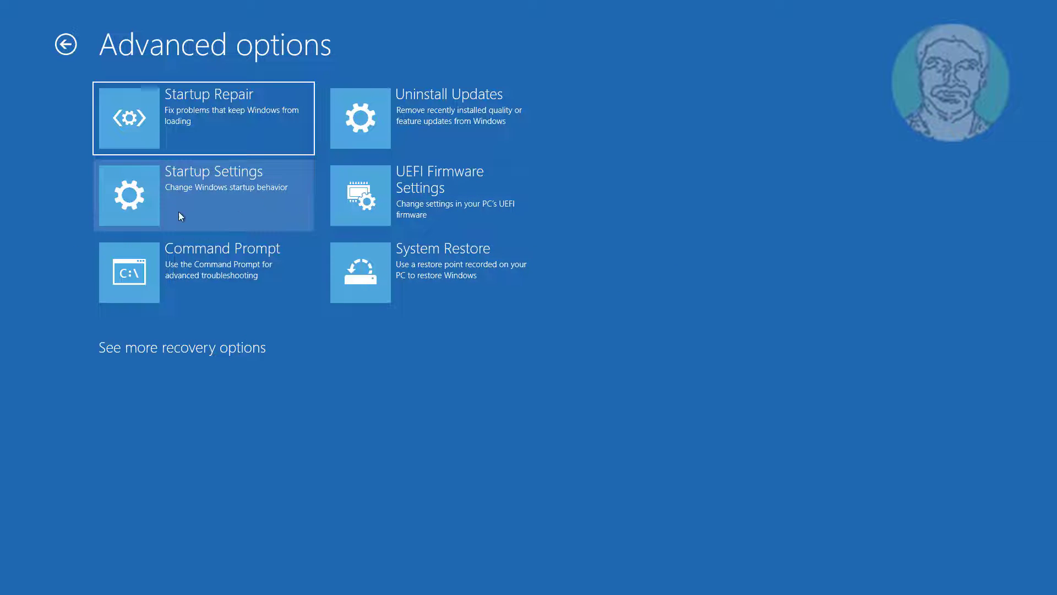
pyautogui.click(266, 204)
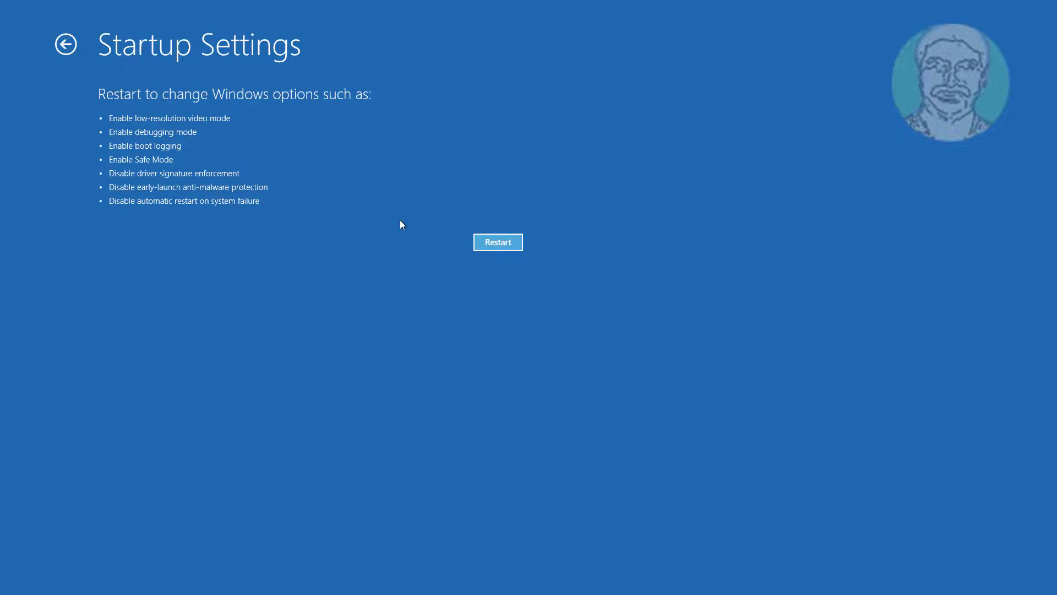
pyautogui.click(494, 246)
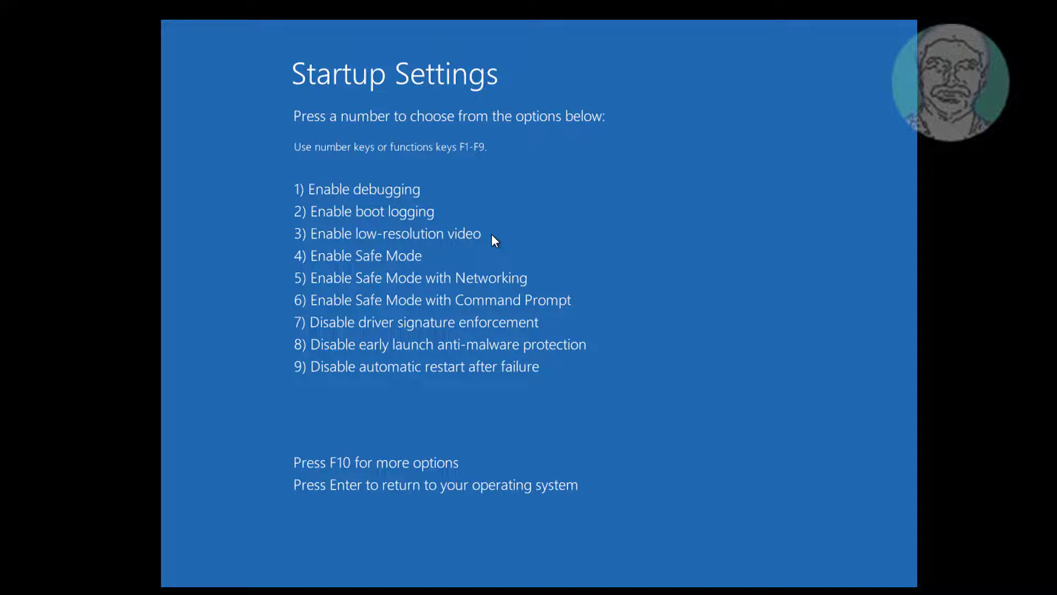
pyautogui.press('4')
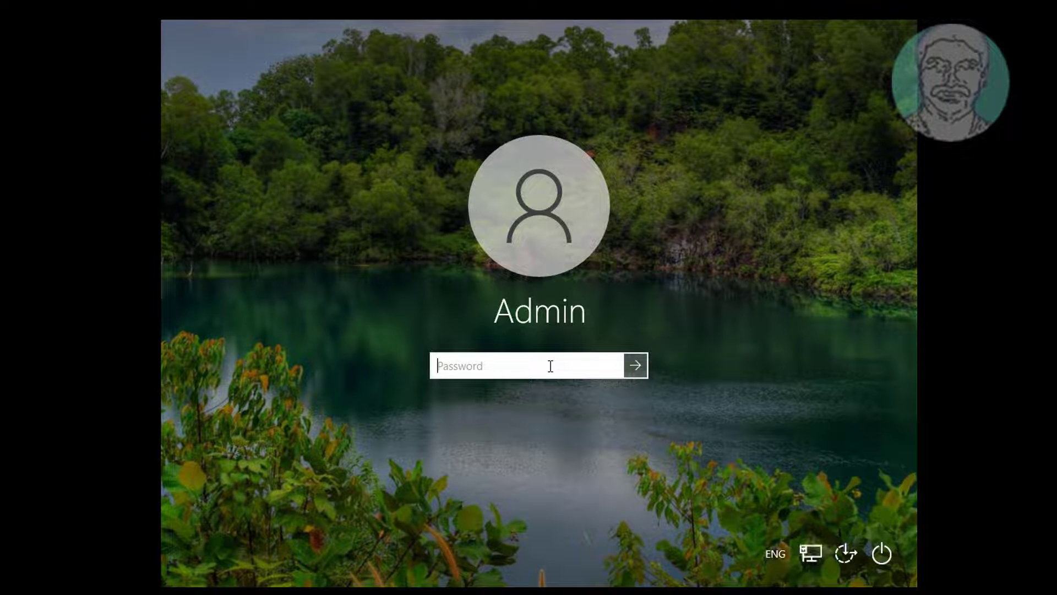
pyautogui.write('********')
pyautogui.press('Return')
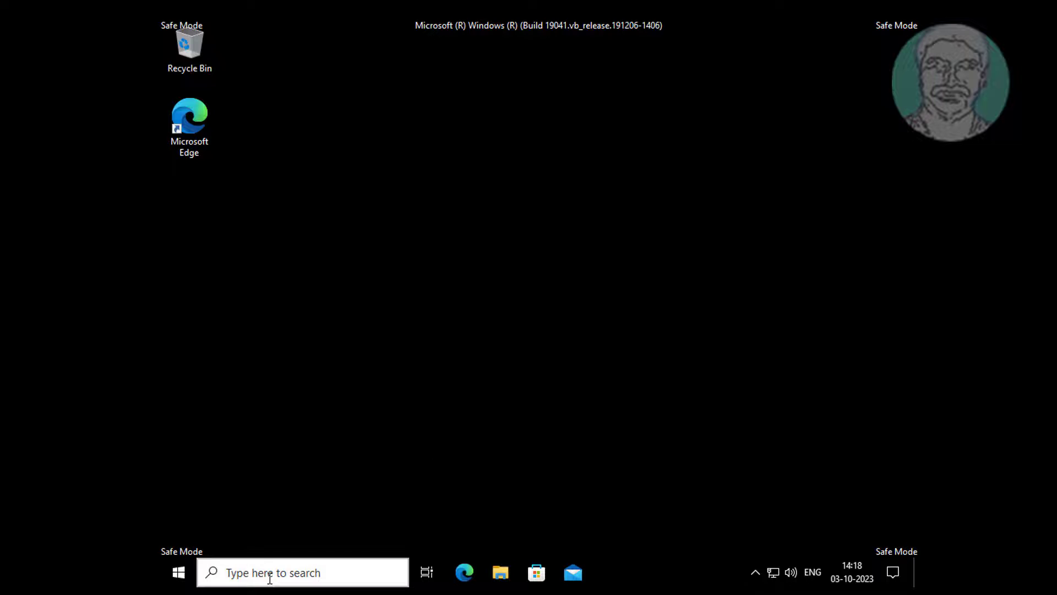
# Search for Event Viewer, open the app and maximize its window
pyautogui.click(270, 578)
pyautogui.write('eve')
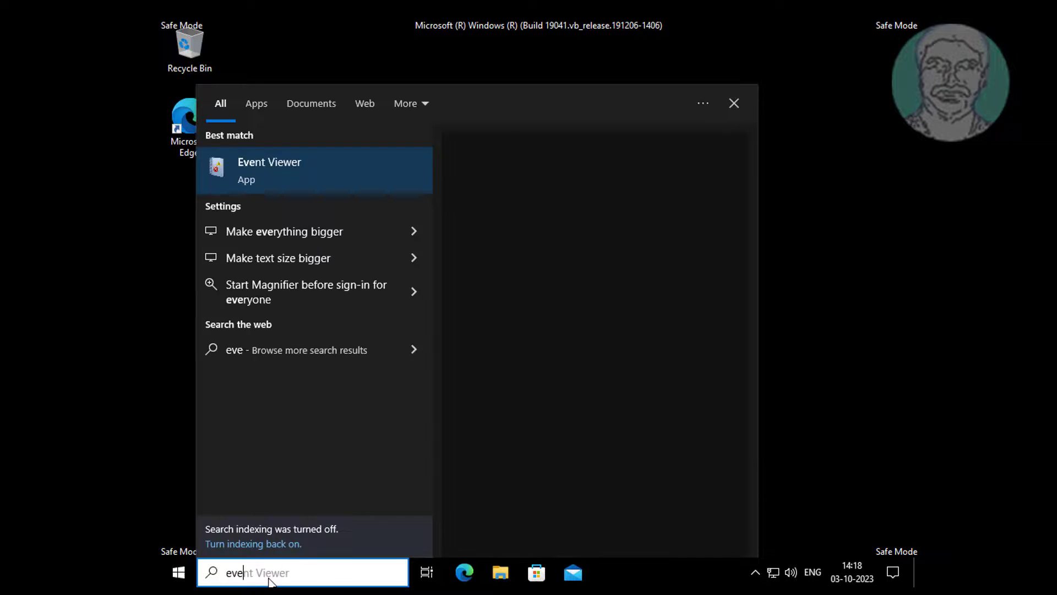
pyautogui.write('nt viewer')
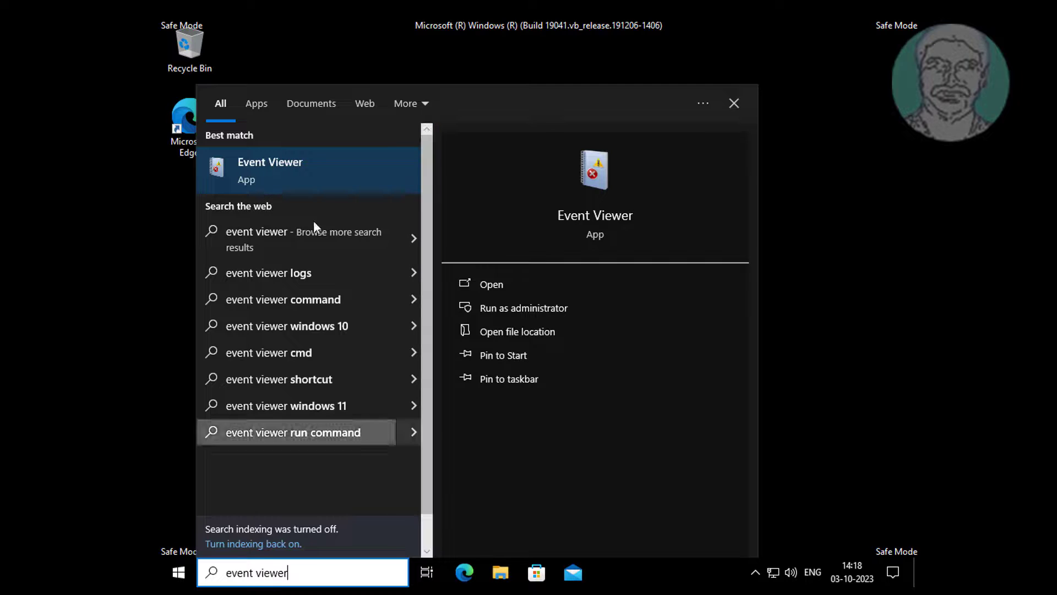
pyautogui.click(295, 179)
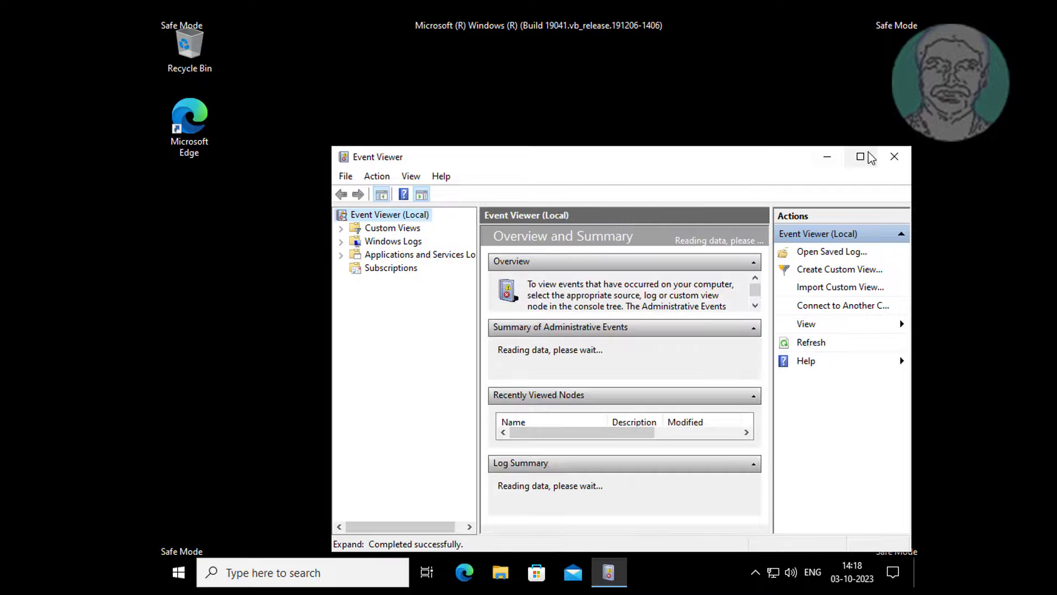
pyautogui.click(869, 157)
# Open the System log under Windows Logs and sort its events by Level, with the critical ones in view
pyautogui.click(170, 110)
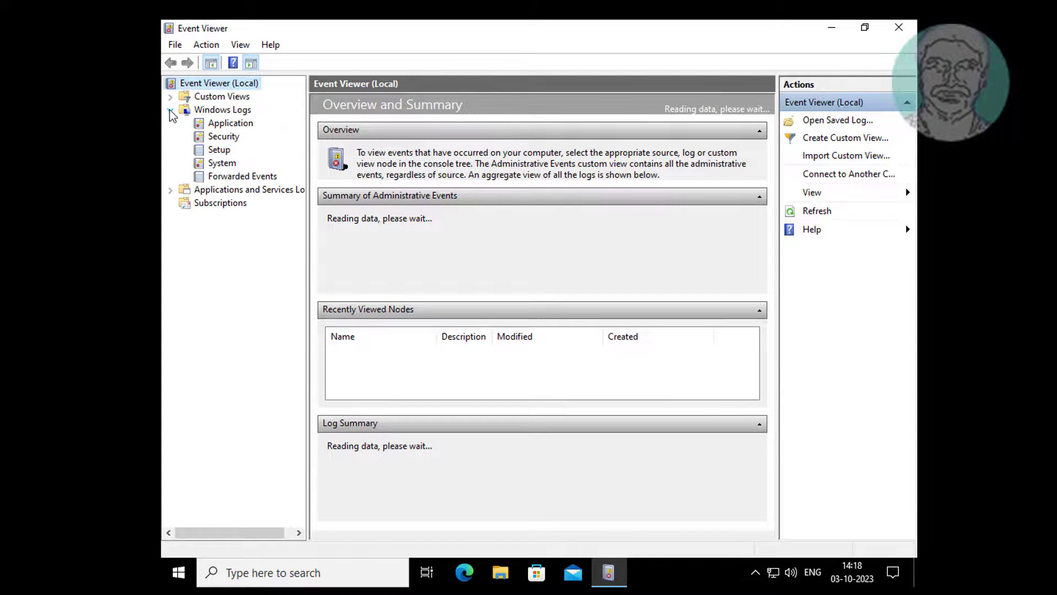
pyautogui.click(221, 163)
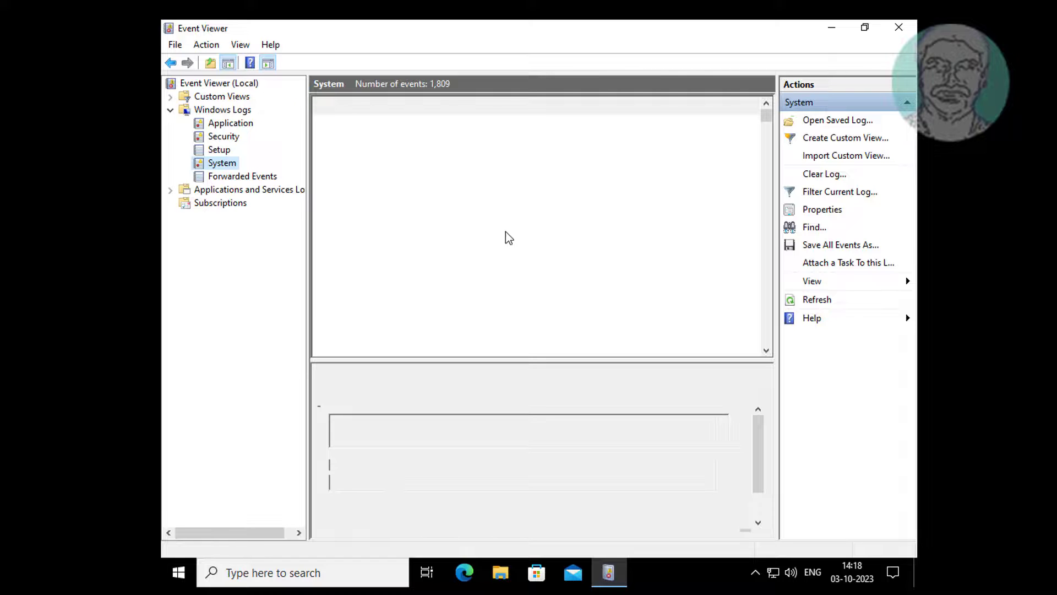
pyautogui.scroll(-15, 440, 276)
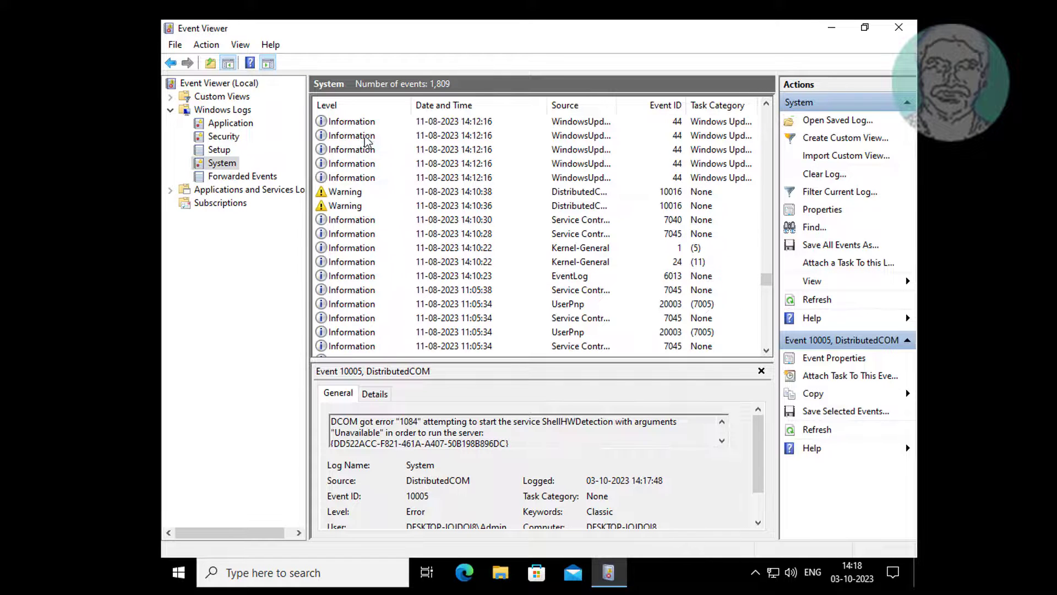
pyautogui.click(331, 105)
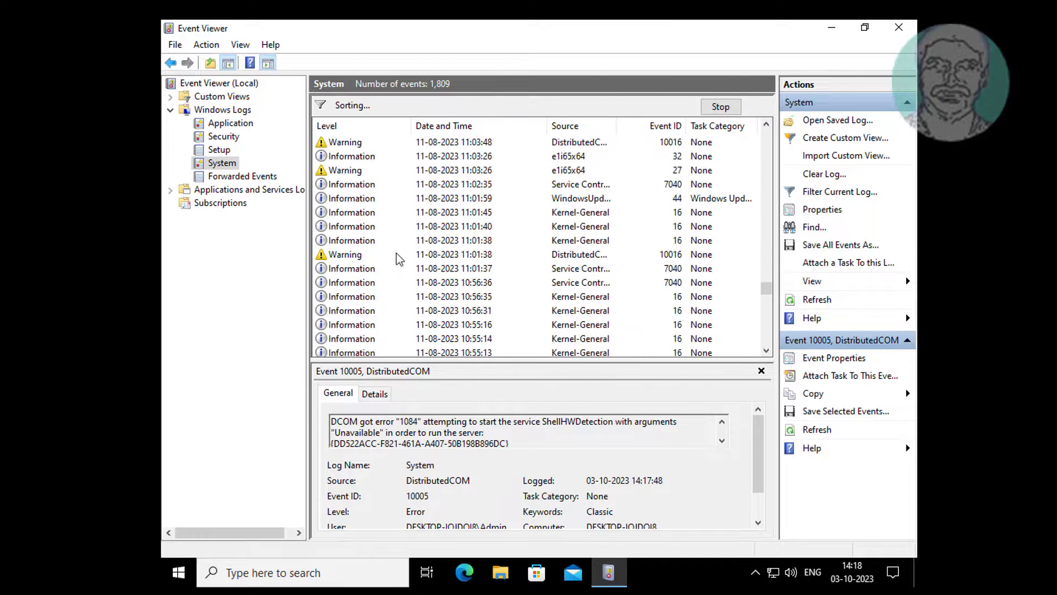
pyautogui.scroll(-10, 383, 292)
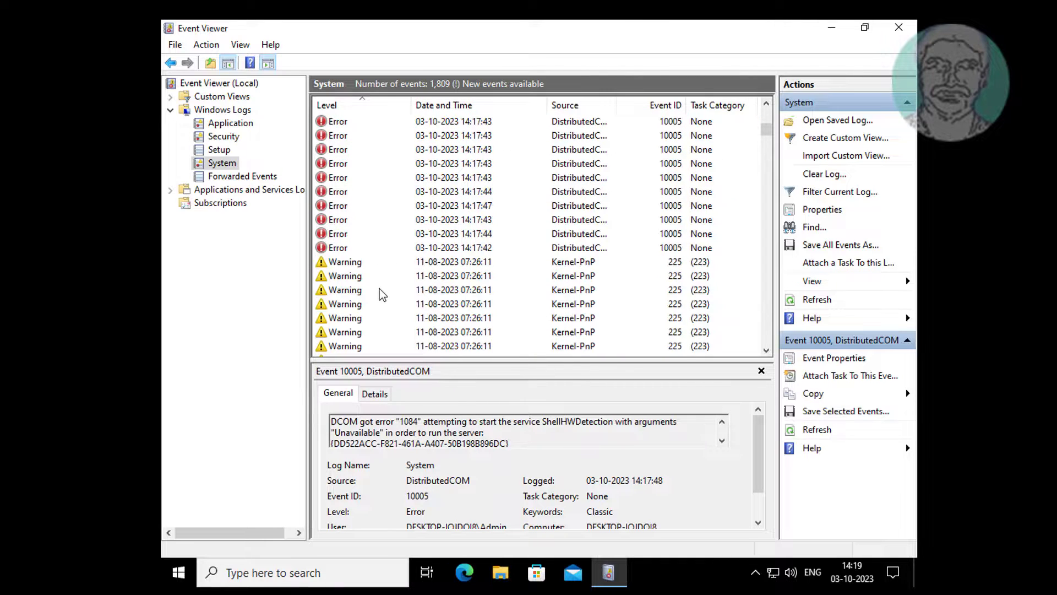
pyautogui.scroll(-10, 380, 289)
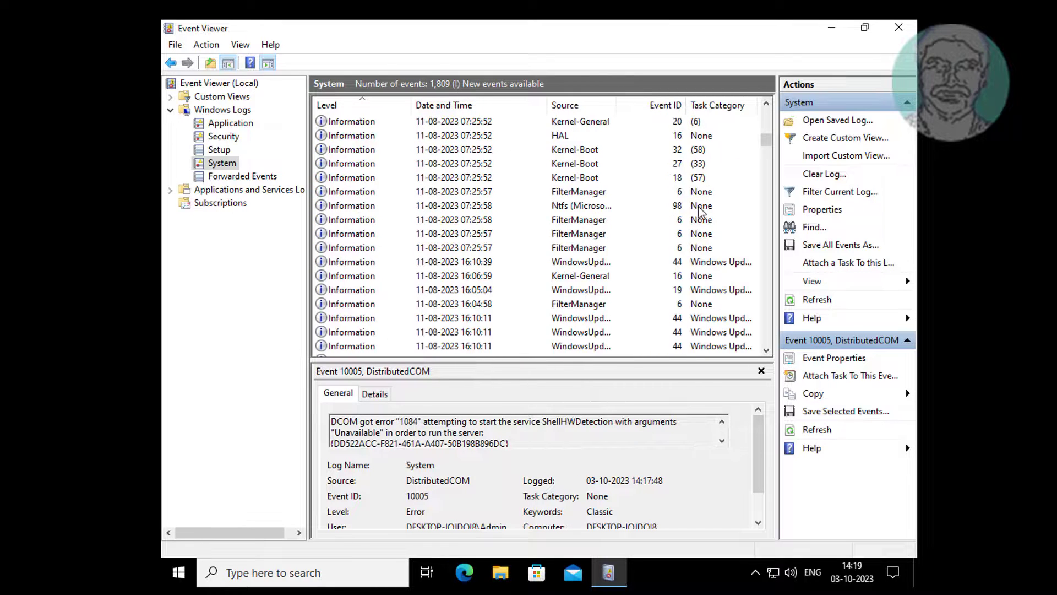
pyautogui.moveTo(766, 257); pyautogui.dragTo(766, 114)
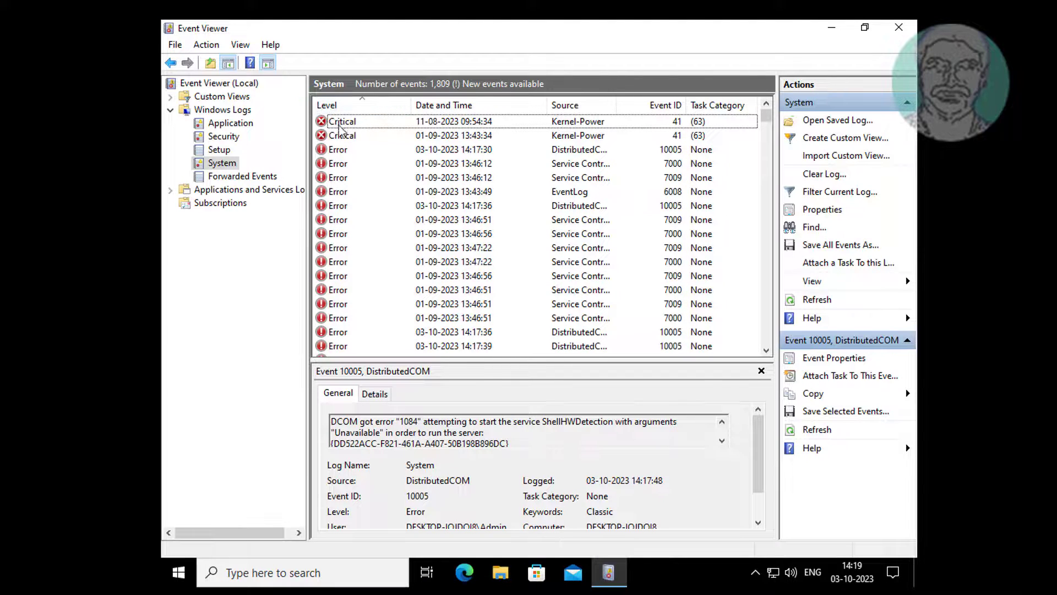
# Examine the event properties of the two critical Kernel-Power events in the System log, one after the other
pyautogui.click(348, 125)
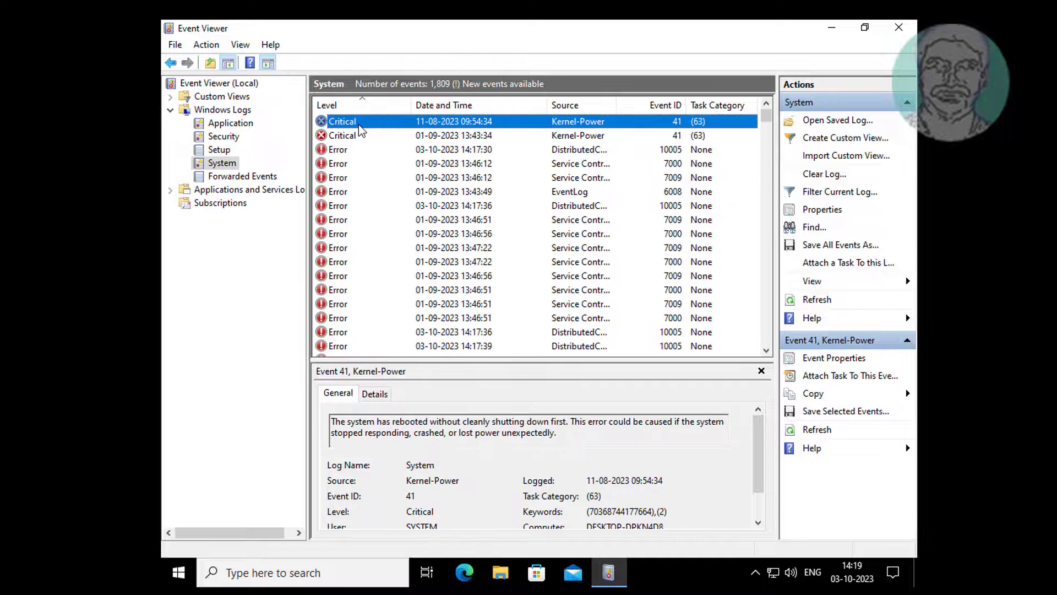
pyautogui.doubleClick(361, 128)
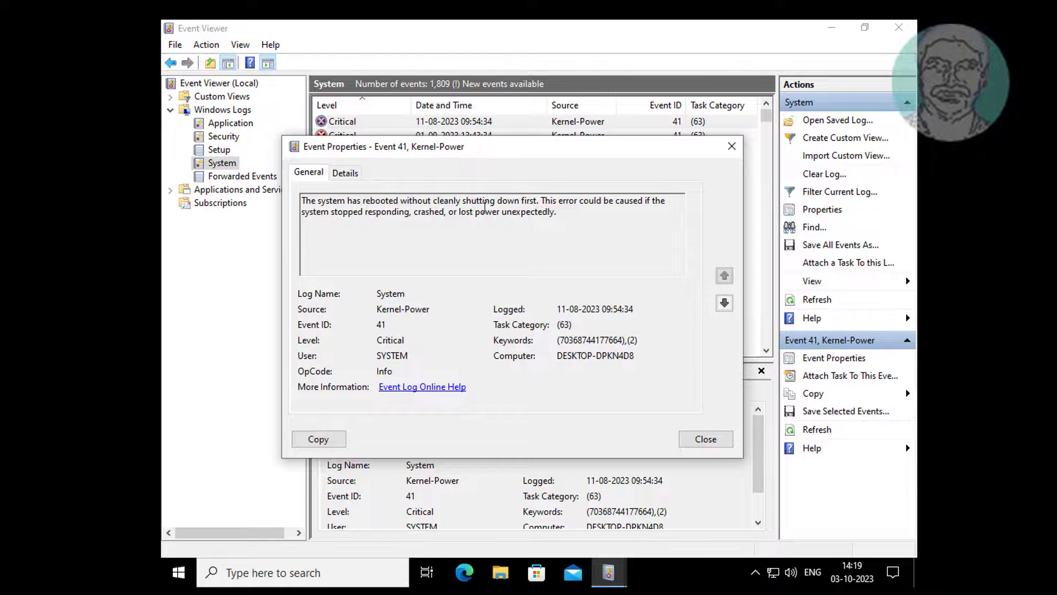
pyautogui.click(705, 439)
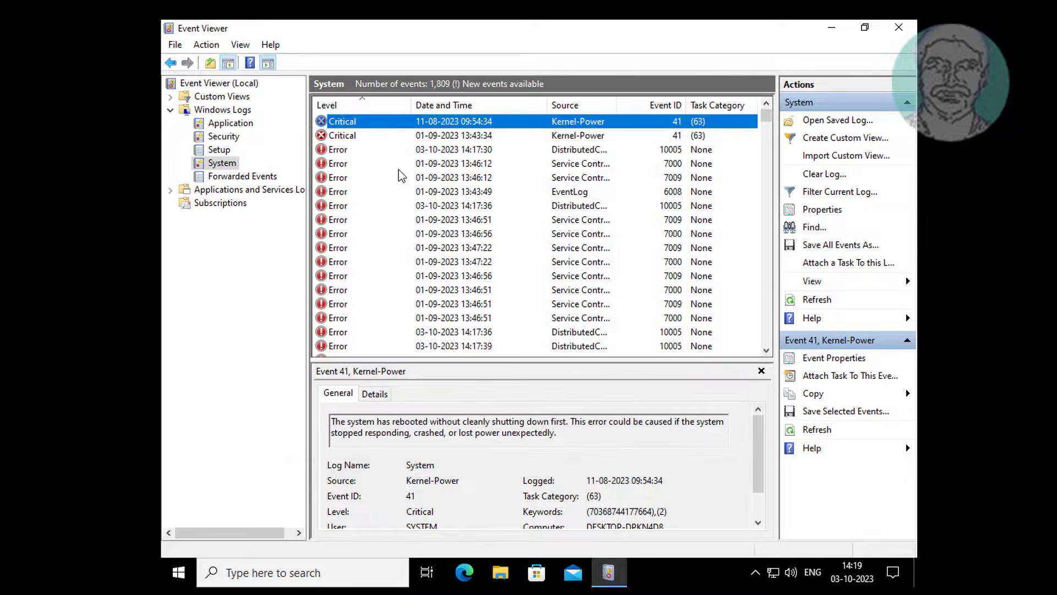
pyautogui.doubleClick(350, 136)
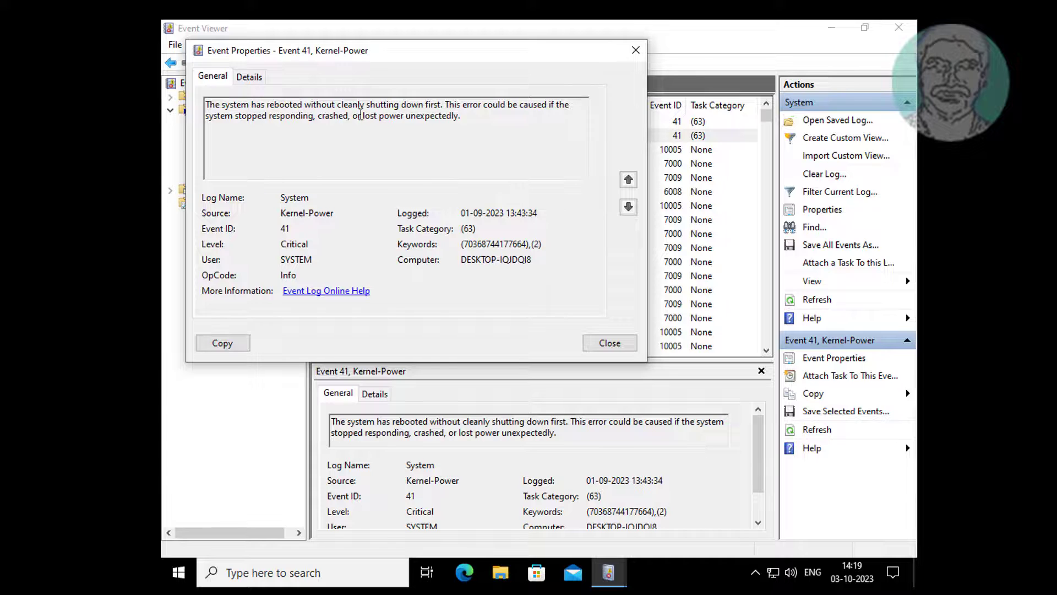
# Close the event properties, minimize Event Viewer and switch to Device Manager
pyautogui.click(635, 52)
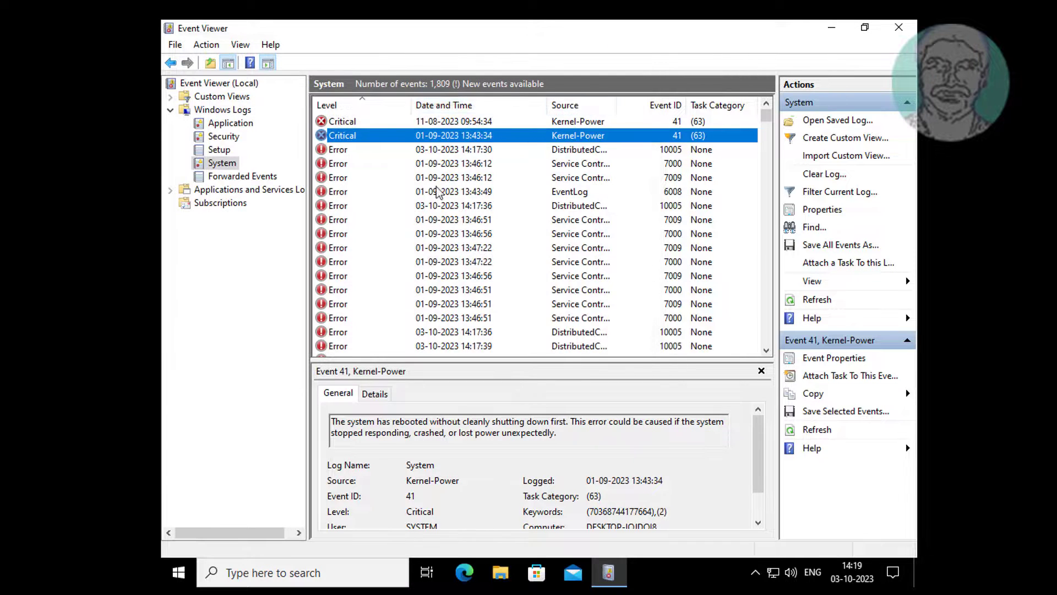
pyautogui.click(832, 27)
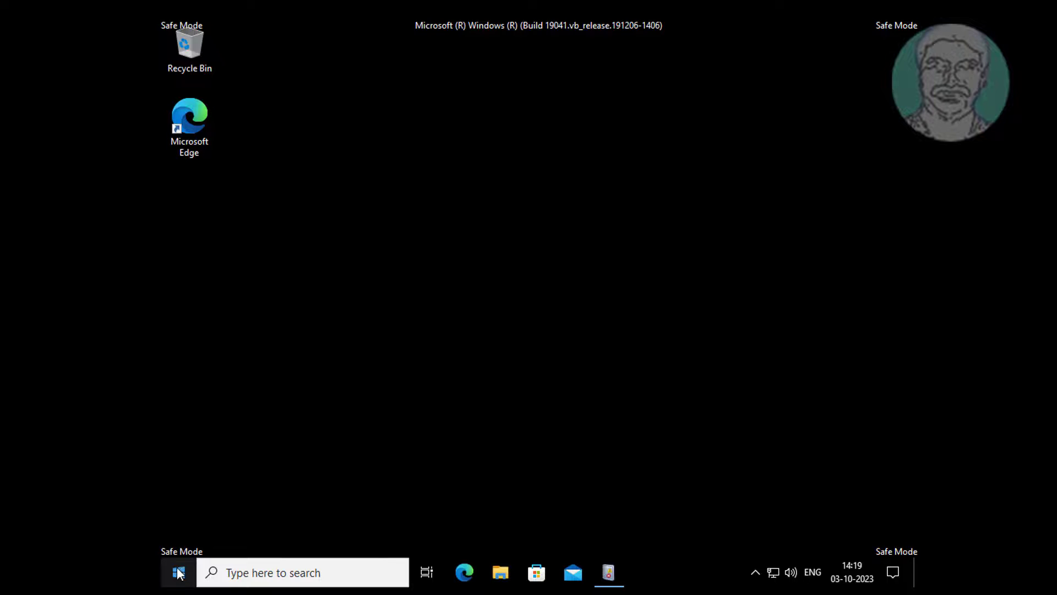
pyautogui.rightClick(179, 573)
pyautogui.click(263, 252)
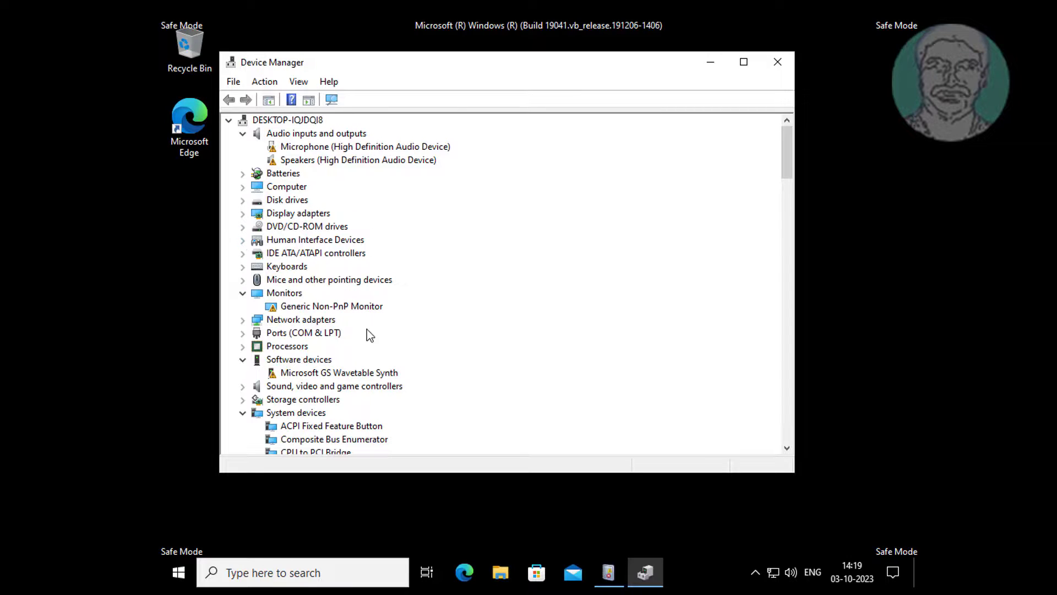
# Examine the general and driver properties of the Intel(R) 82574L Gigabit Network Connection under Network adapters, and close Device Manager
pyautogui.click(242, 319)
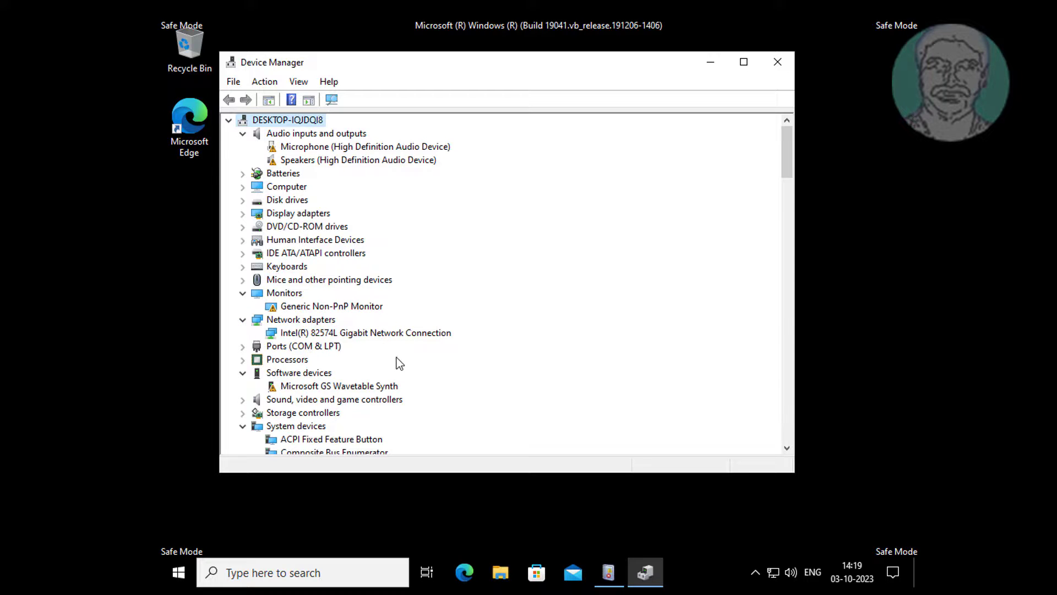
pyautogui.click(428, 337)
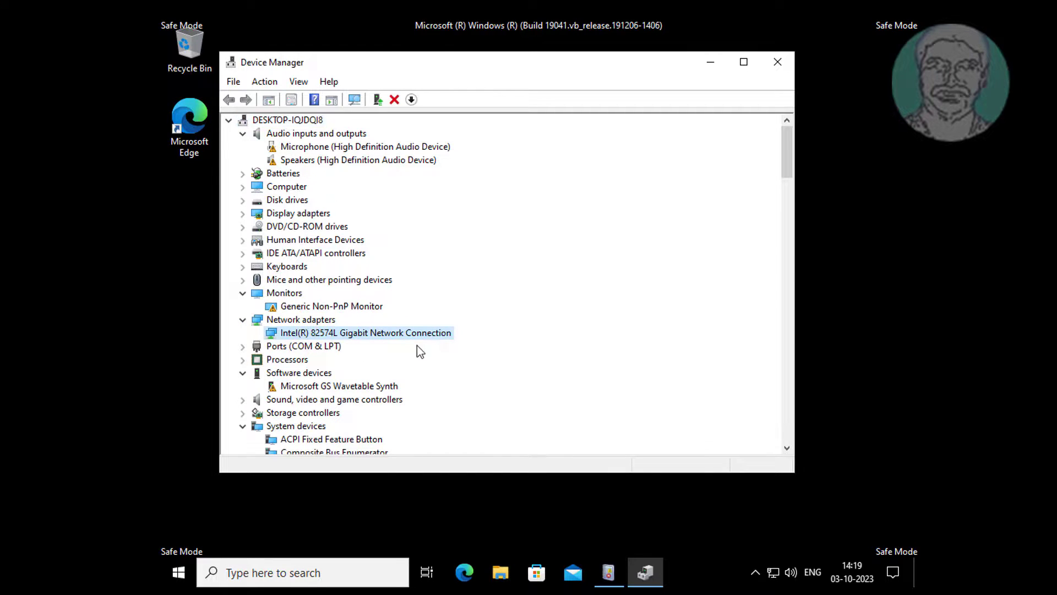
pyautogui.rightClick(439, 338)
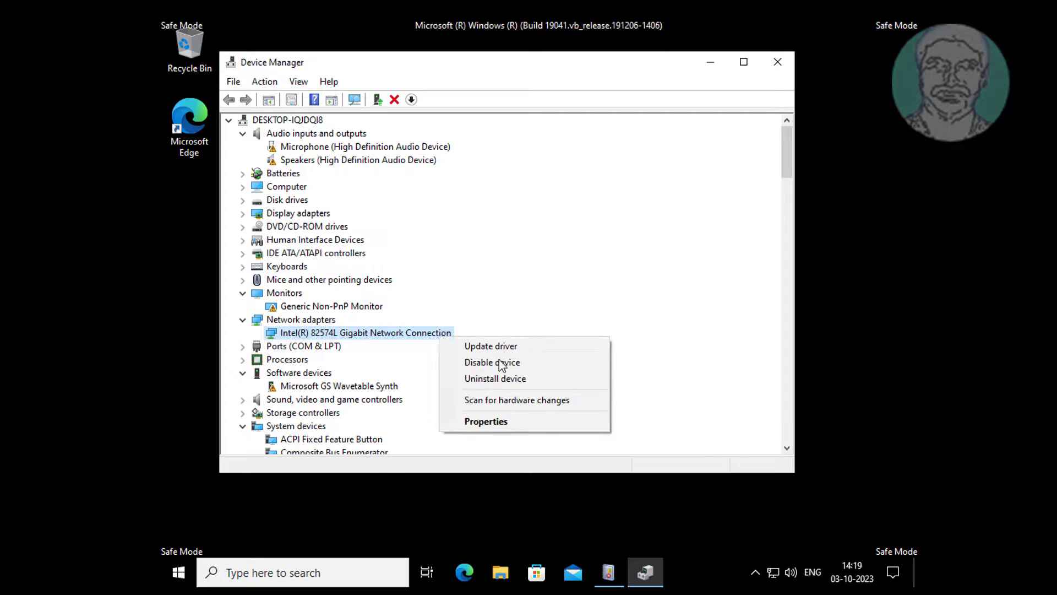
pyautogui.click(490, 422)
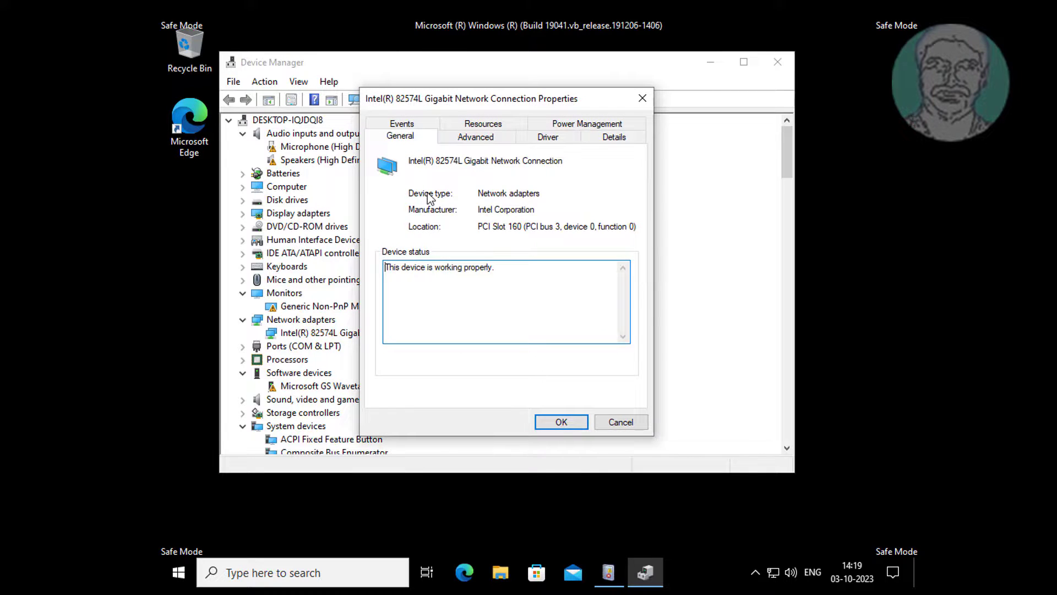
pyautogui.click(548, 141)
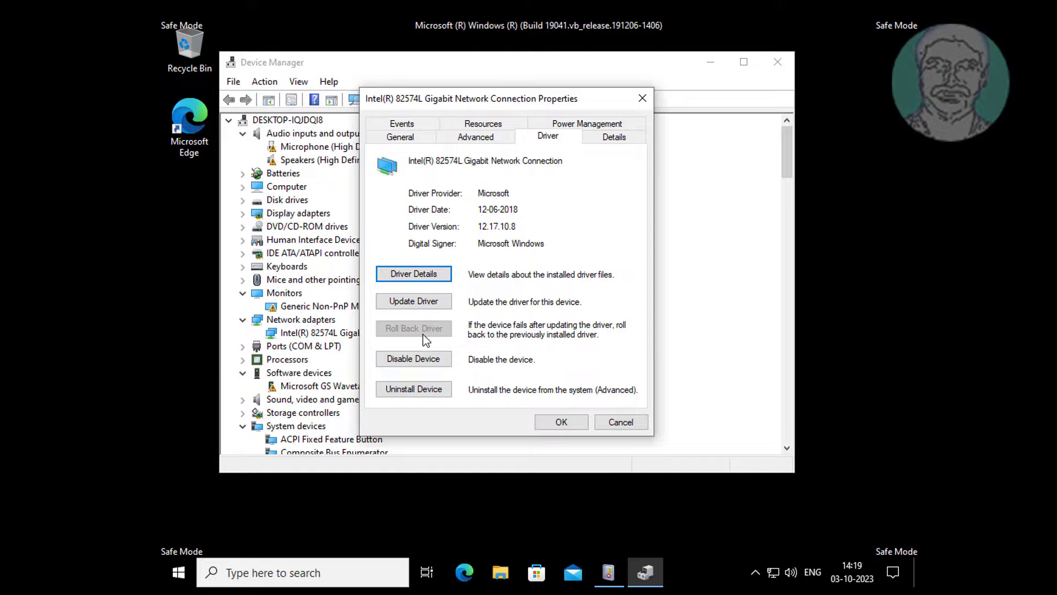
pyautogui.click(561, 428)
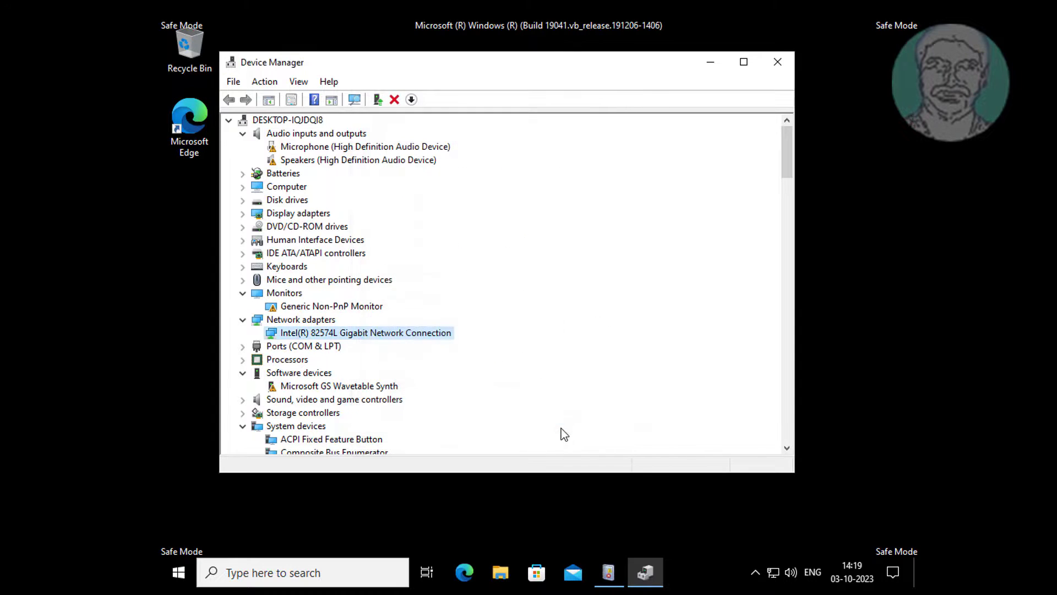
pyautogui.click(777, 62)
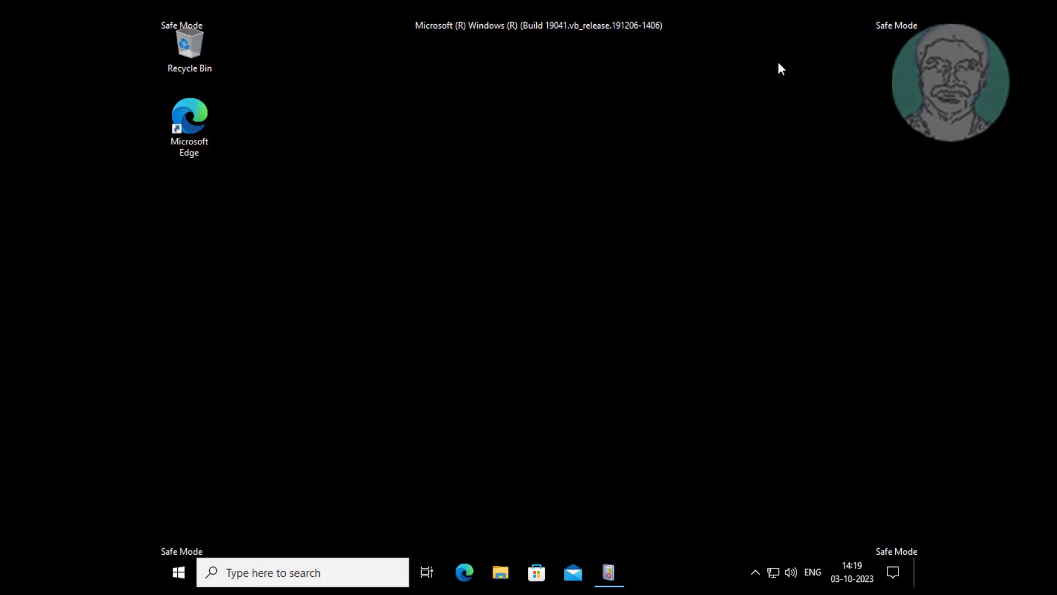
# Restart the PC from the Safe Mode desktop
pyautogui.click(182, 569)
pyautogui.click(179, 541)
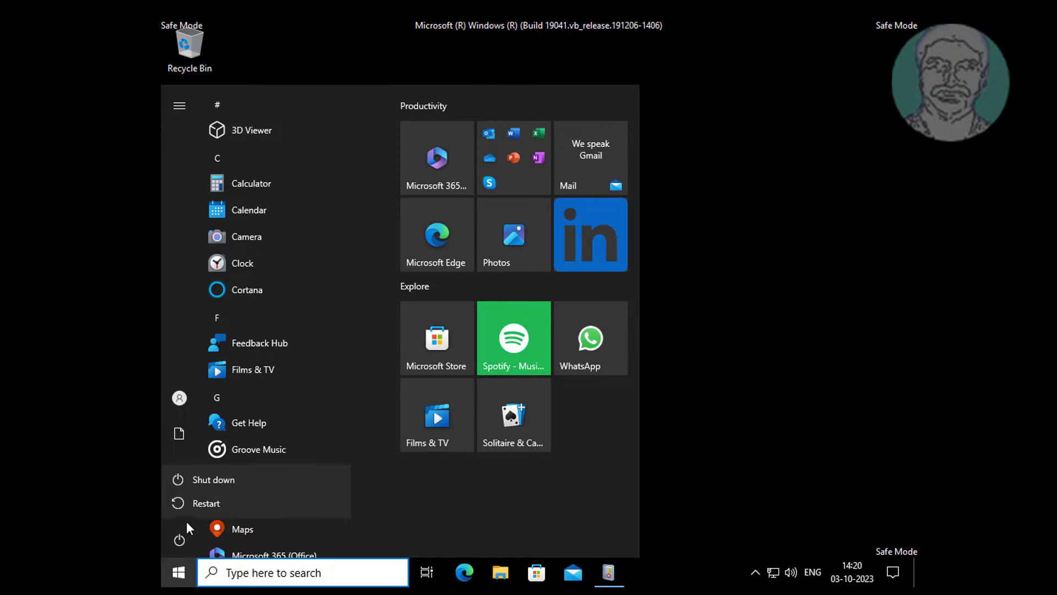
pyautogui.click(234, 507)
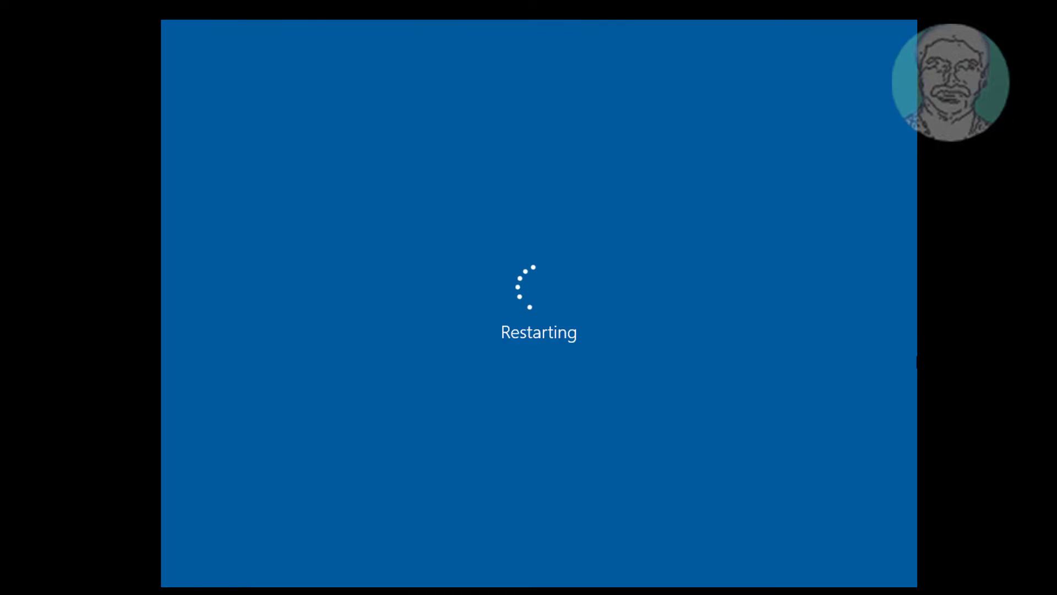